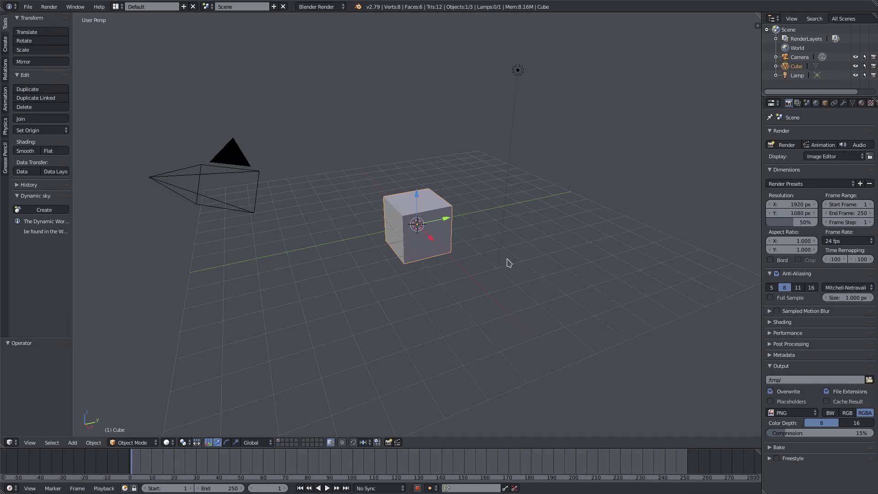
Set the timeline Start frame and the current frame both to 0.
left_click(145, 488)
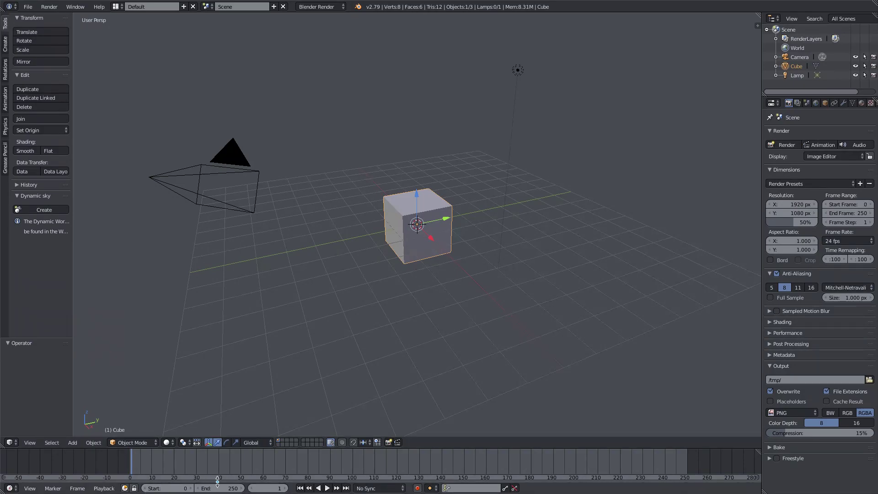
left_click(251, 488)
Rename the scene camera to 'main' in its Object properties.
right_click(243, 202)
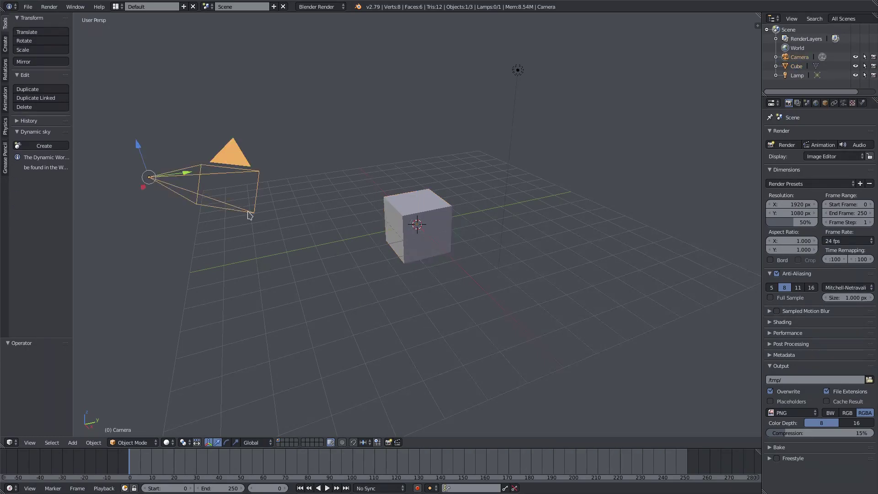
middle_click_drag(246, 208, 280, 212)
middle_click_drag(506, 256, 447, 251)
left_click(825, 103)
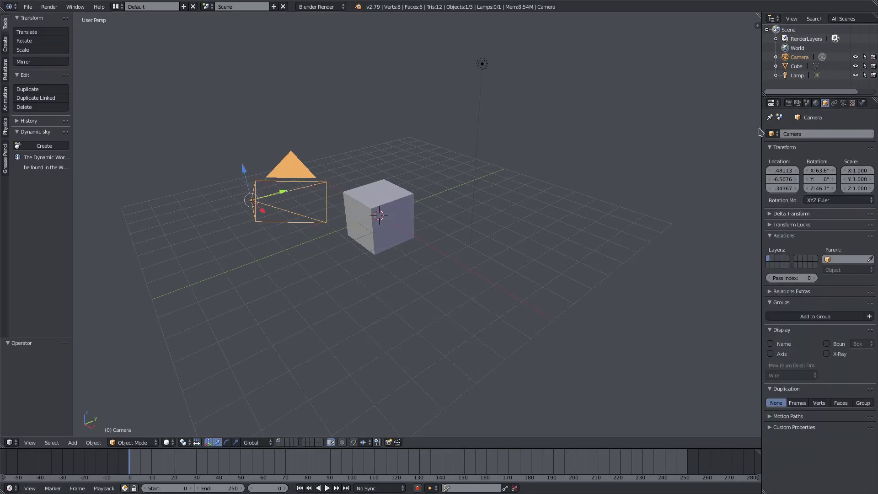
left_click_drag(762, 126, 730, 126)
left_click(876, 134)
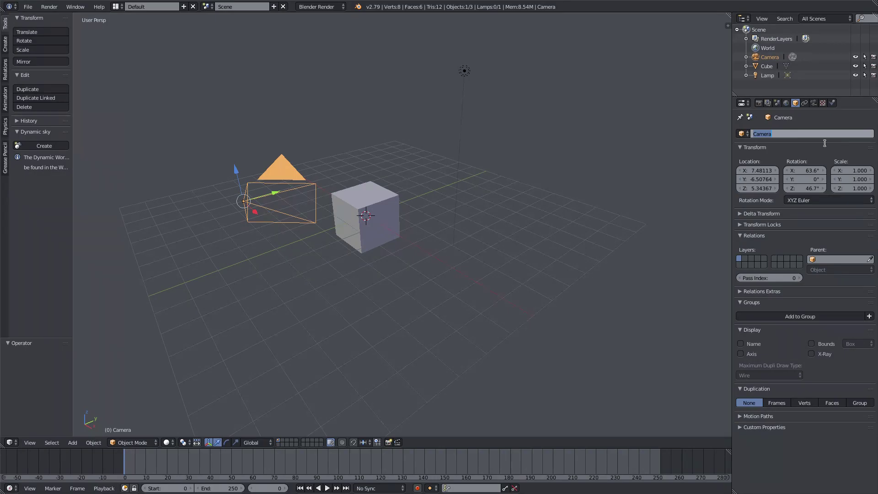
type("main")
key("Return")
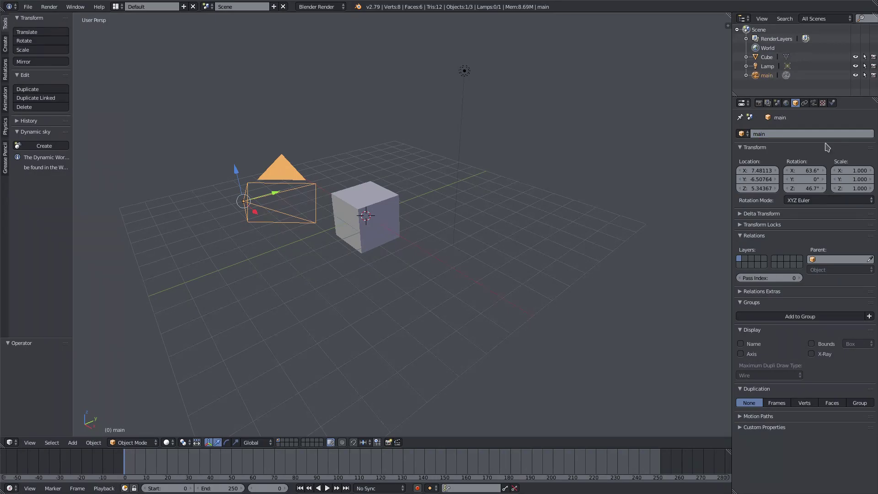
Duplicate the main camera and place the copy to the right.
middle_click_drag(510, 158, 308, 190)
key("shift+d")
left_click(527, 214)
Trackball-rotate the duplicate camera main.001 and move it nearer the cube.
middle_click_drag(526, 213, 572, 155)
key("r")
key("r")
left_click(648, 264)
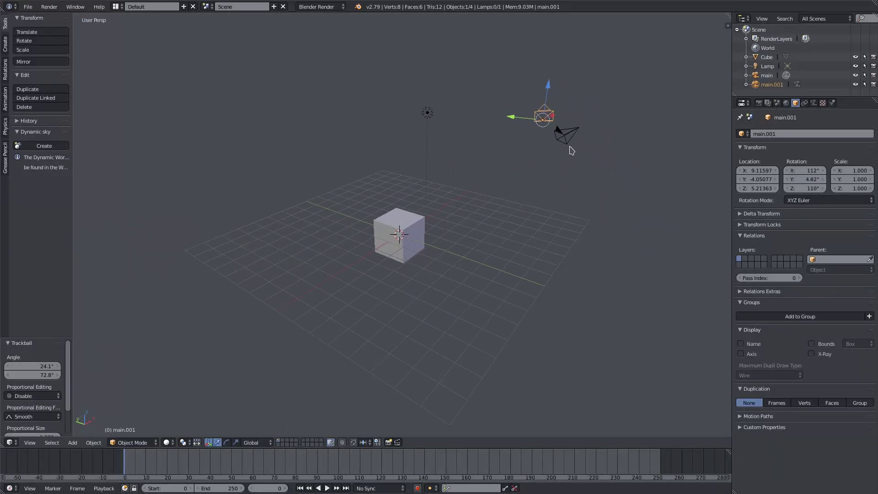
key("g")
left_click(429, 266)
Nudge main.001 to about 6.18, 2.53, -2.38, then deselect everything.
middle_click_drag(428, 266, 505, 222)
key("g")
left_click(377, 233)
middle_click_drag(377, 233, 426, 238)
right_click(359, 156)
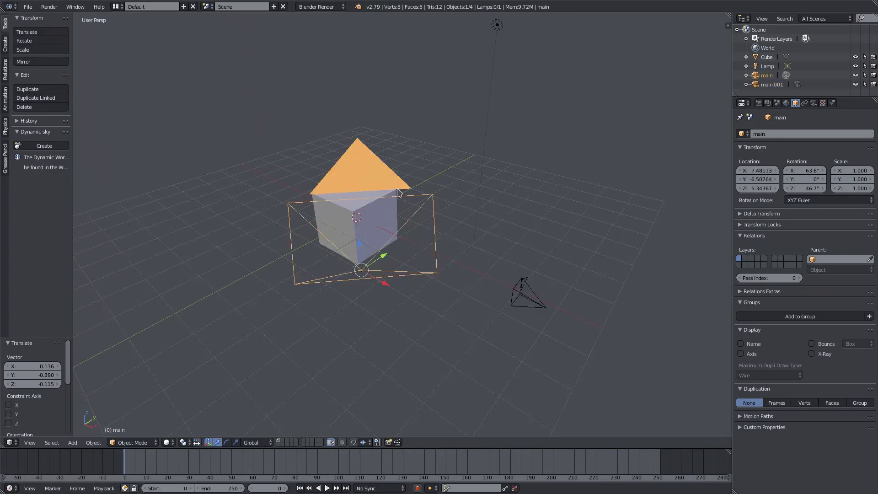
key("a")
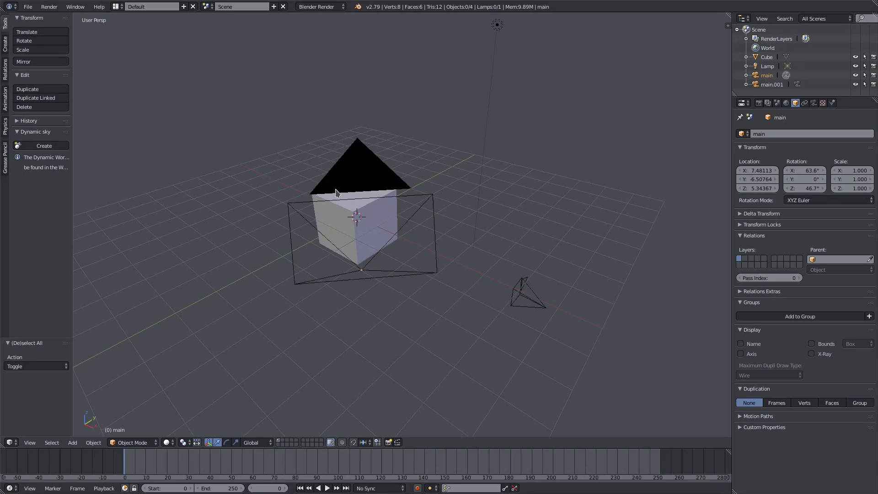
Select the main camera and view the cube through it with Ctrl+Numpad 0.
middle_click_drag(571, 251, 516, 260)
scroll(486, 241, "up", 3)
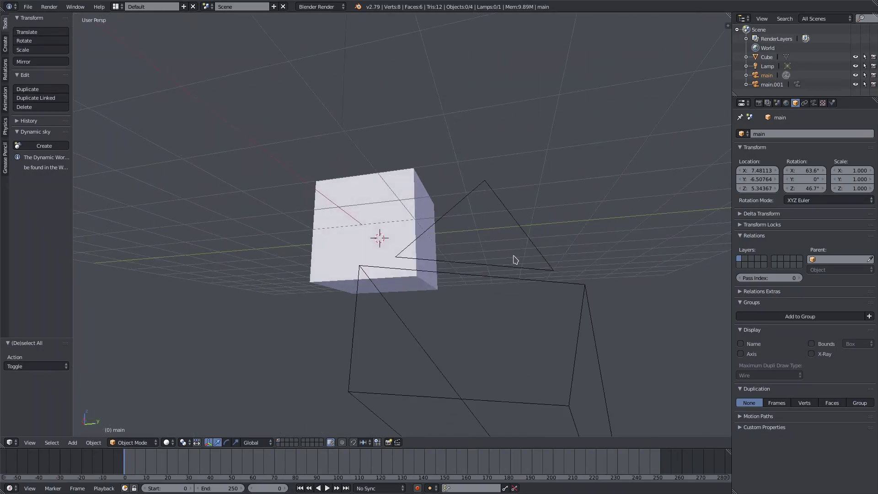
scroll(453, 211, "down", 3)
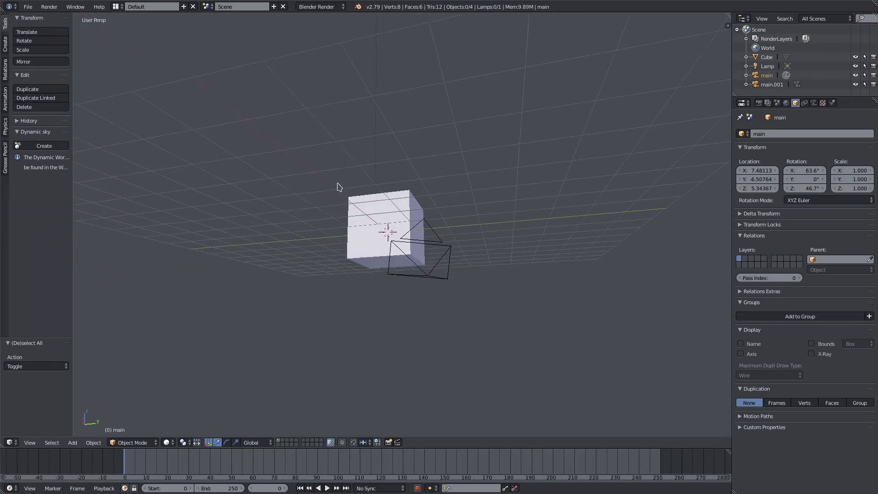
middle_click_drag(337, 182, 461, 310)
middle_click_drag(361, 240, 392, 228)
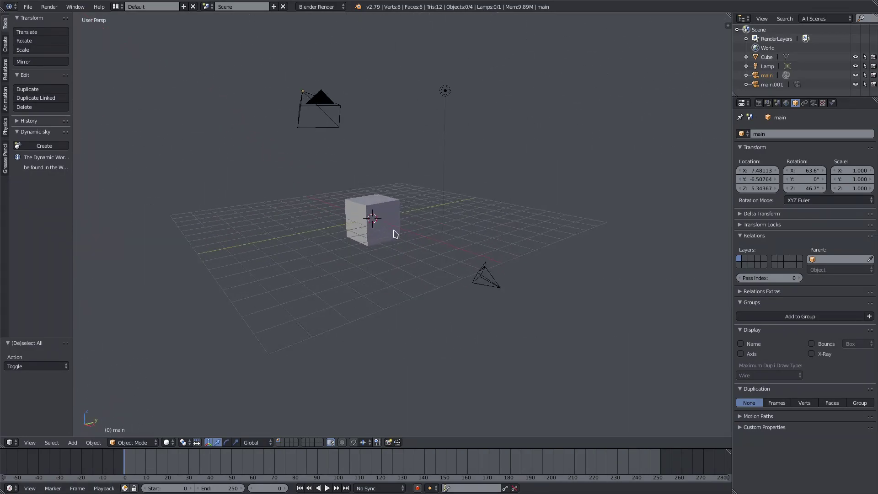
right_click(375, 206)
scroll(367, 198, "up", 3)
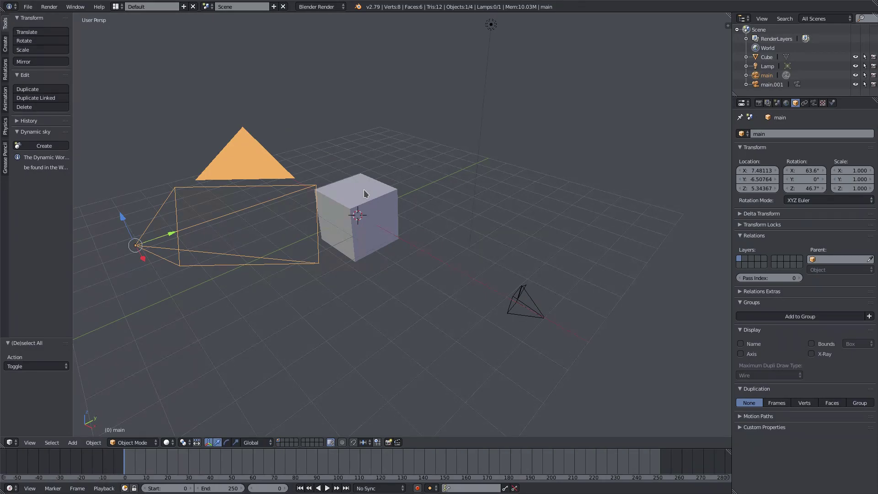
key("ctrl+KP_0")
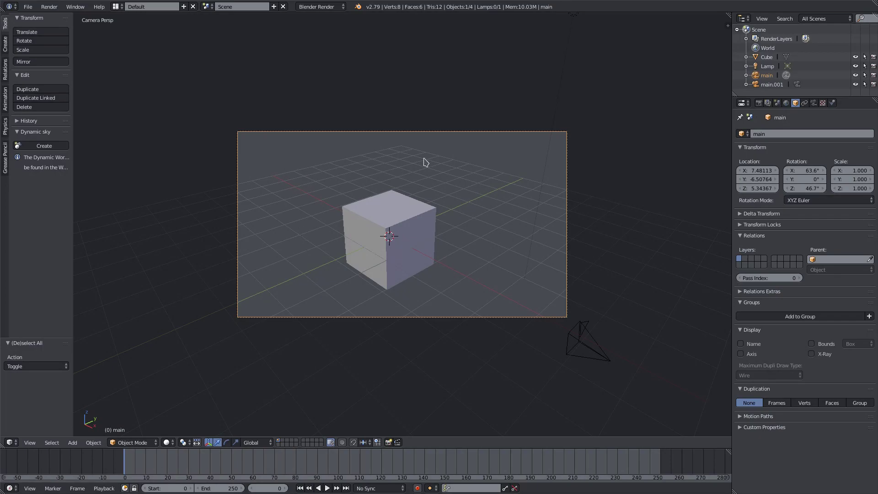
Shift the main camera to reframe the cube, enlarge the timeline, and go to frame 50.
key("g")
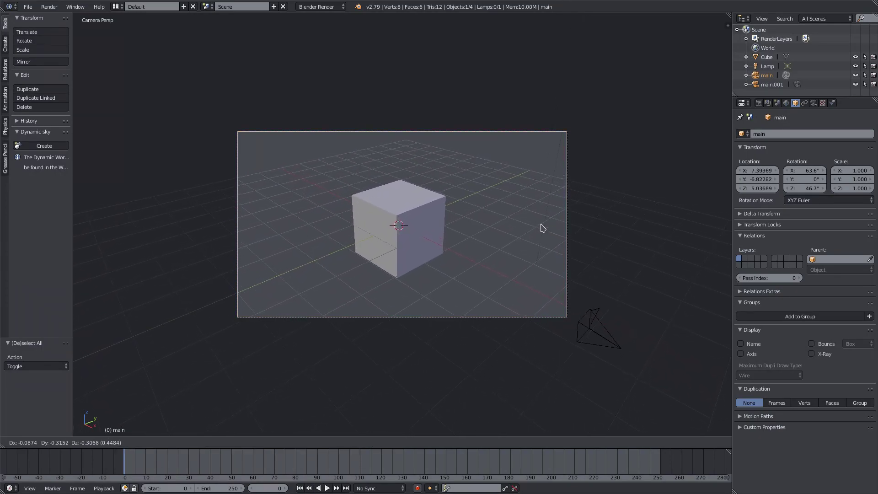
left_click(540, 229)
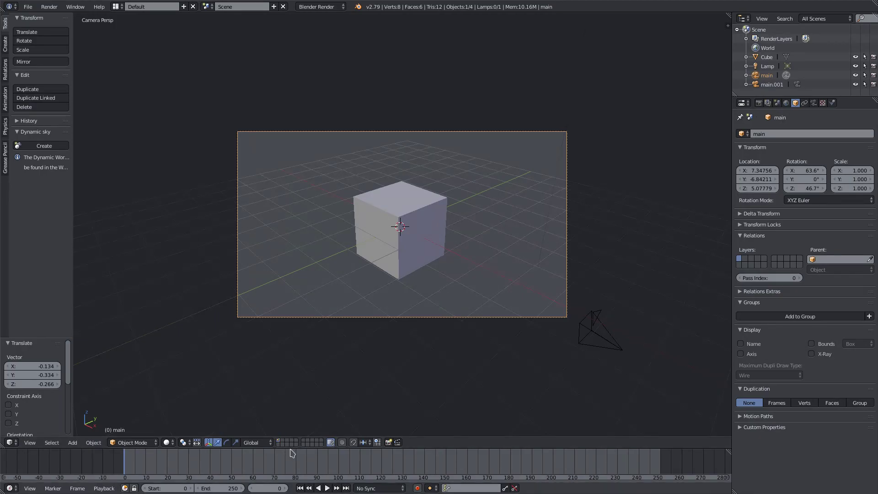
left_click_drag(290, 447, 295, 435)
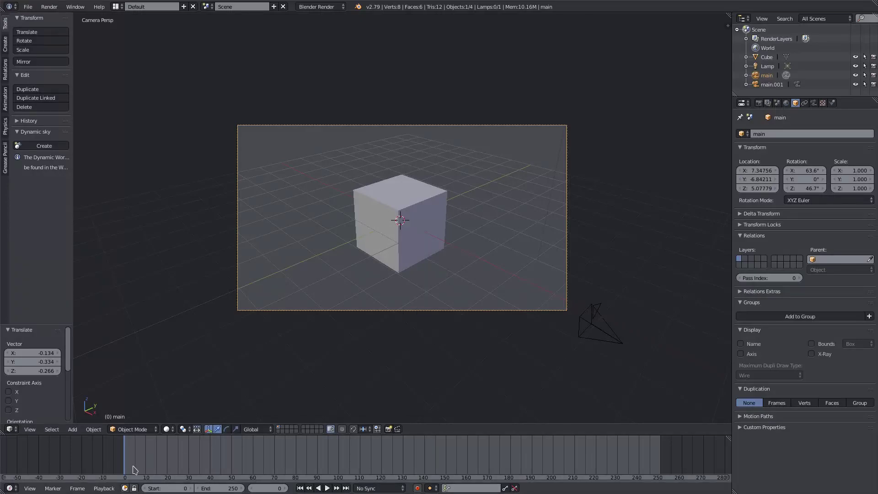
left_click_drag(146, 456, 233, 455)
Add a timeline marker F_50 at frame 50 and play the animation.
key("m")
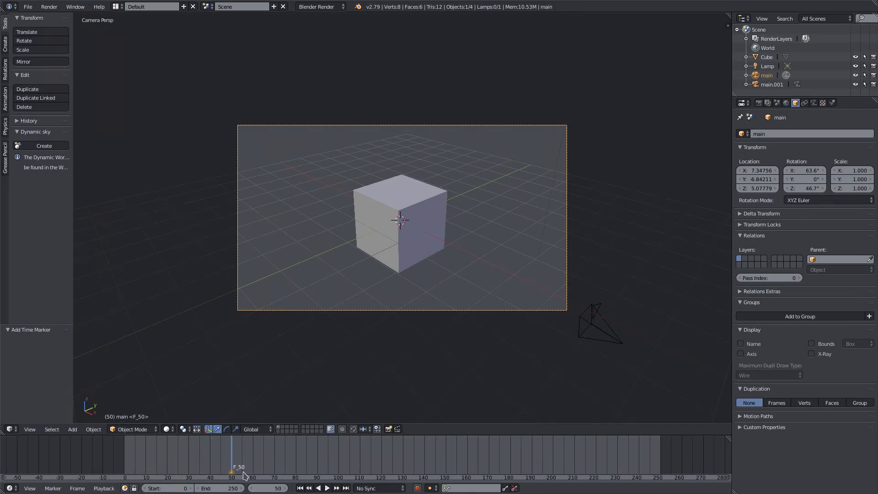
mouse_move(235, 468)
left_mouse_down()
mouse_move(245, 462)
mouse_move(218, 459)
mouse_move(249, 459)
mouse_move(216, 463)
mouse_move(253, 456)
mouse_move(221, 454)
mouse_move(239, 455)
mouse_move(232, 454)
left_mouse_up()
key("a")
key("alt+a")
Bind the main camera to the F_50 marker with View > Bind Camera to Markers.
right_click(232, 474)
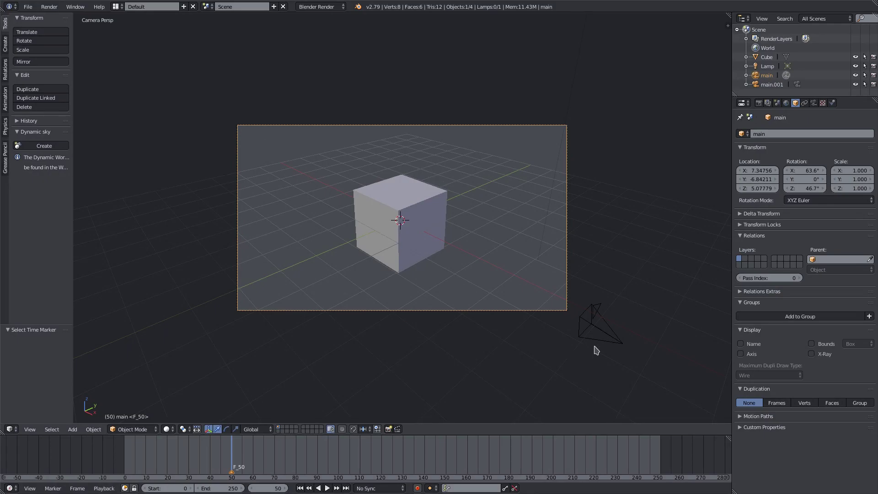
left_click(30, 488)
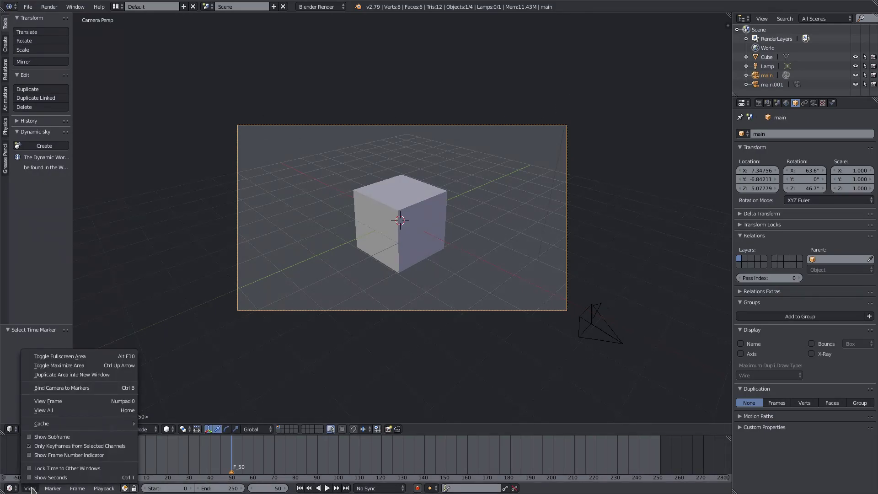
left_click(108, 393)
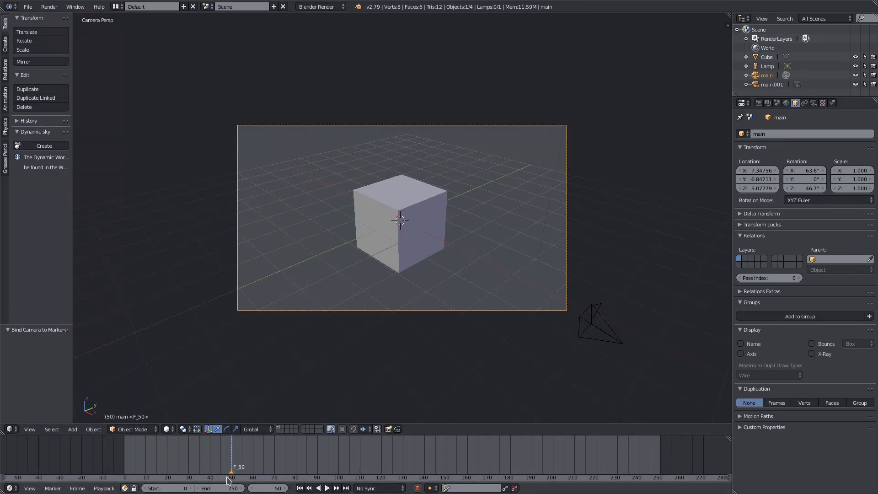
Rename camera main.001 to 'secondary' and start playback from frame 50.
middle_click_drag(503, 381, 463, 345)
right_click(511, 290)
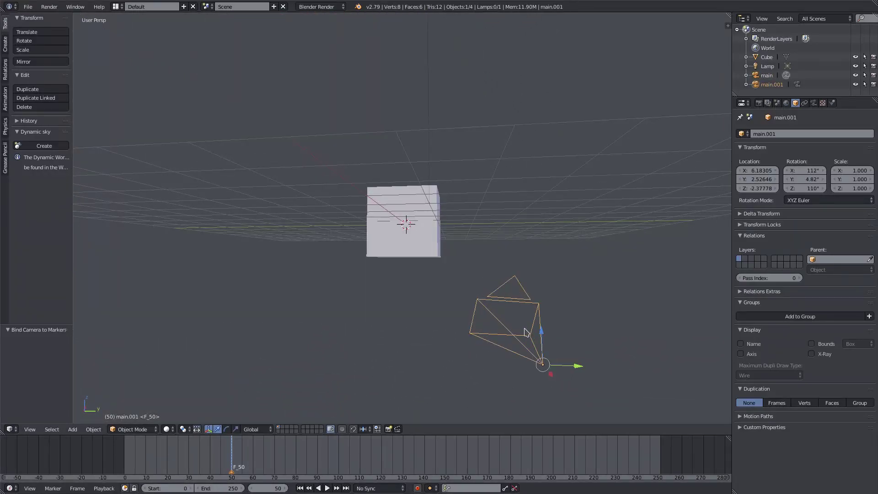
left_click(773, 133)
type("second")
key("Return")
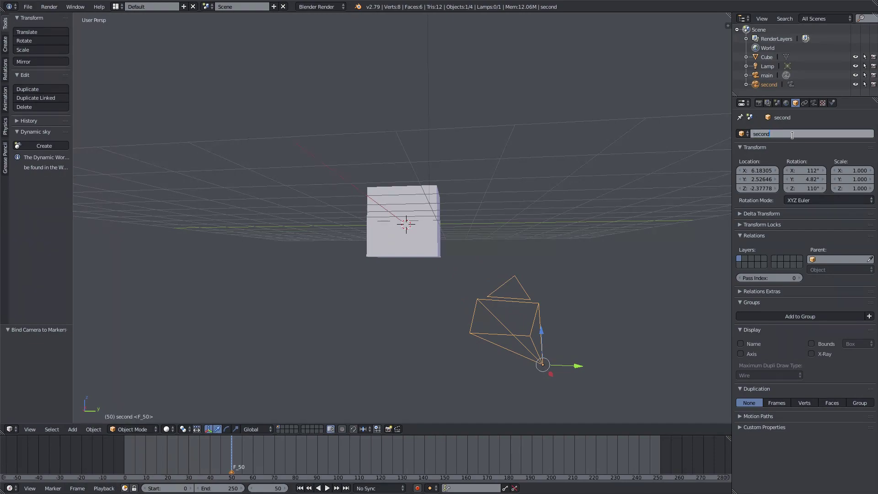
key("Return")
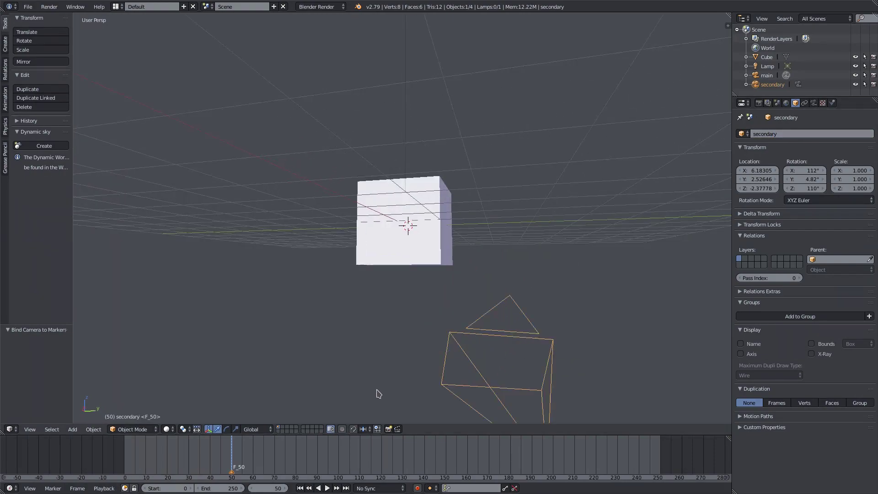
key("alt+a")
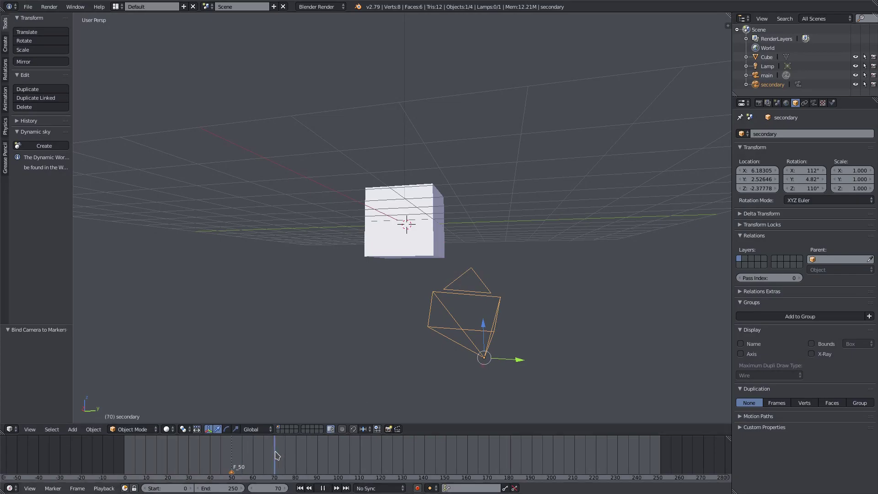
Stop at frame 80, add marker F_80 and bind the secondary camera to it.
key("alt+a")
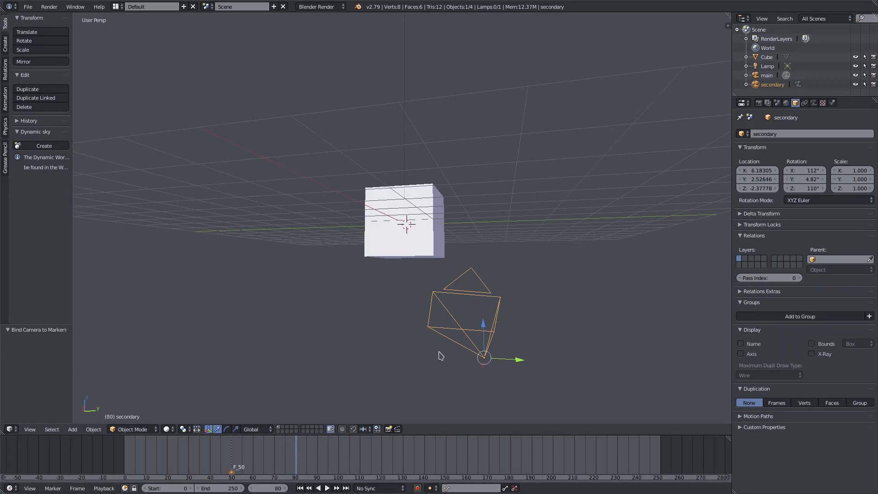
key("m")
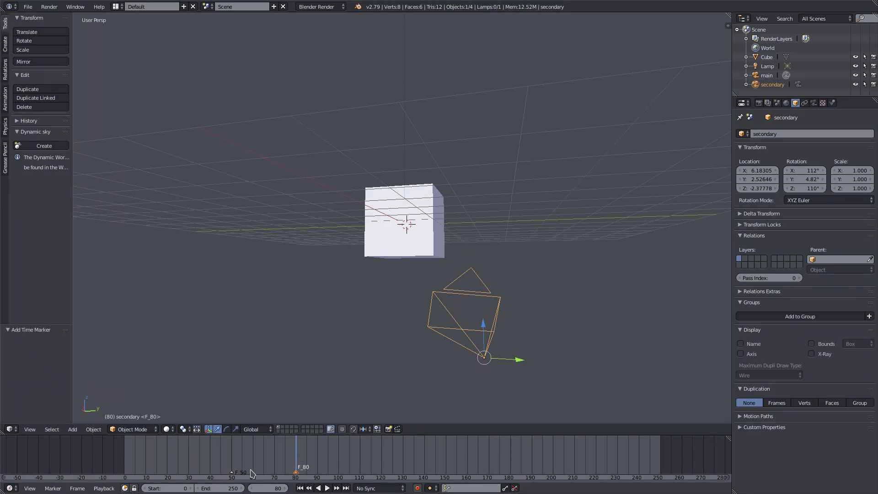
left_click(30, 487)
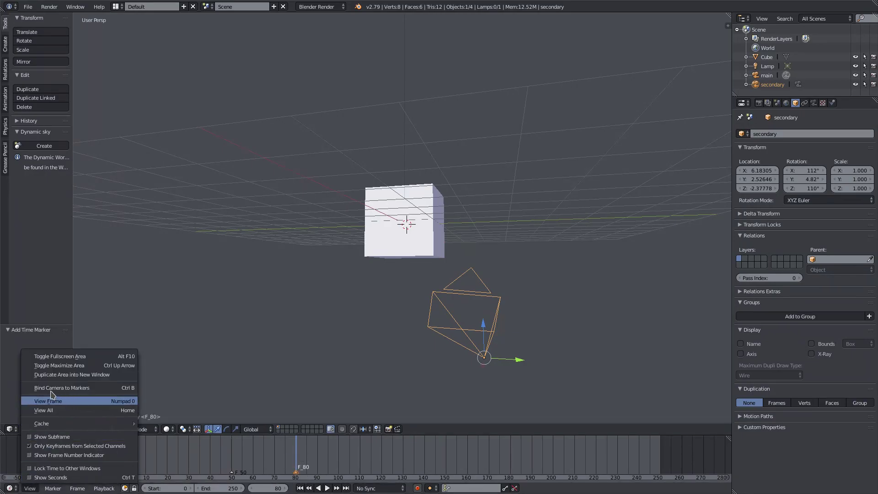
left_click(97, 391)
scroll(402, 364, "up", 2)
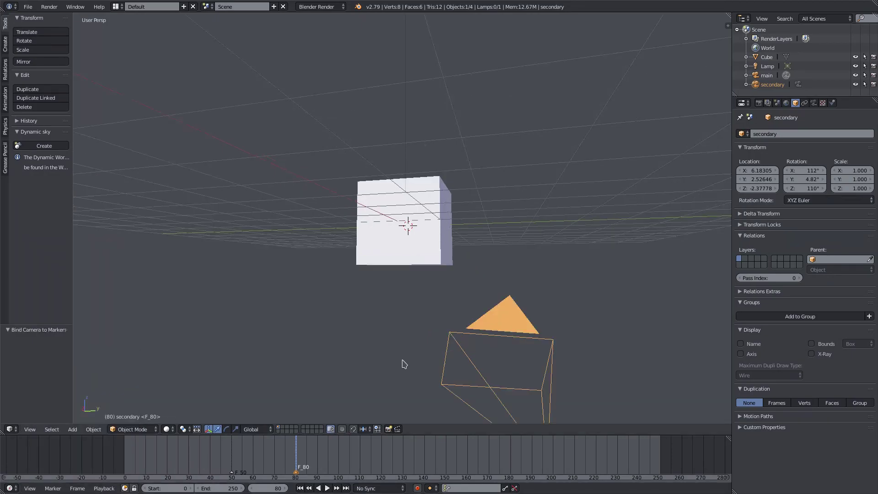
Nudge the secondary camera in camera view, then replay from frame 0.
key("a")
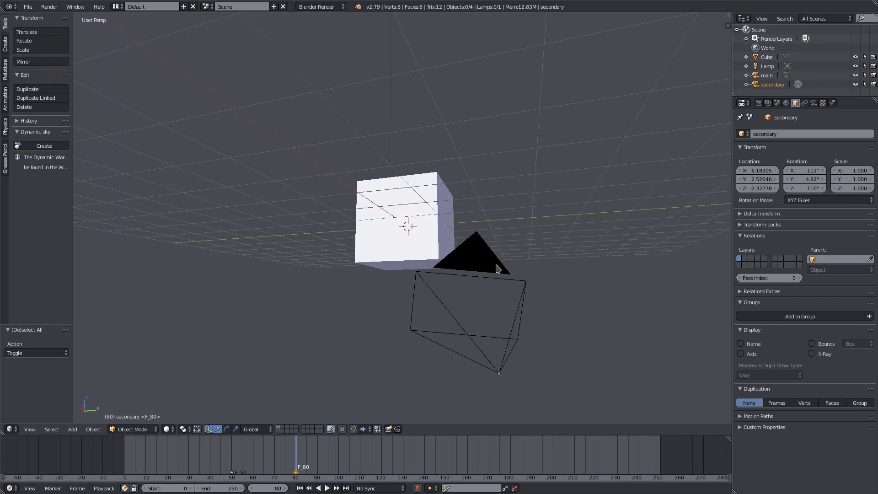
key("KP_0")
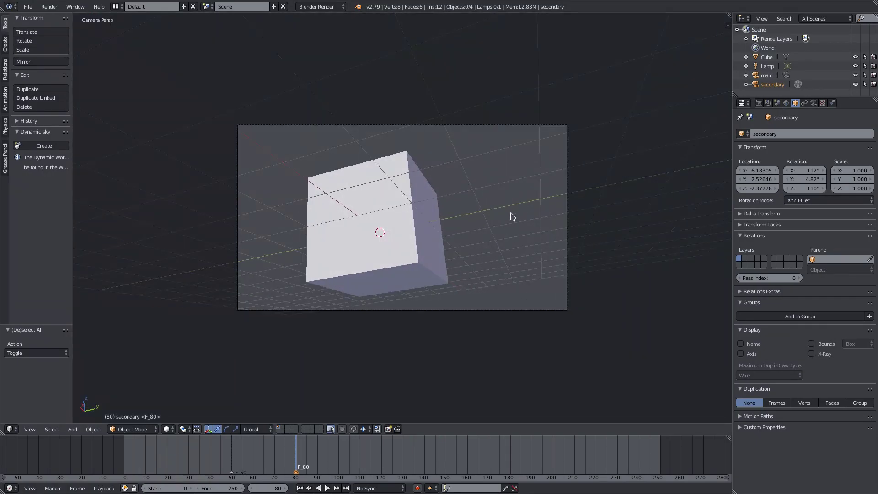
right_click(566, 252)
key("g")
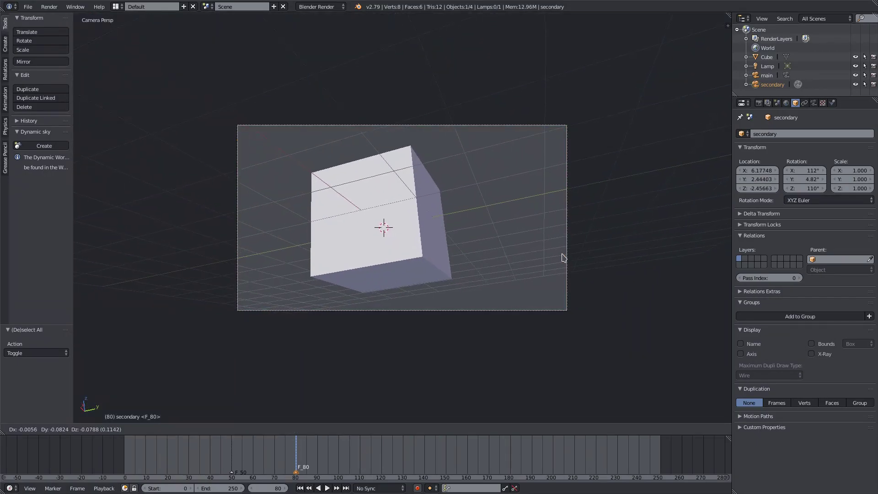
left_click(563, 257)
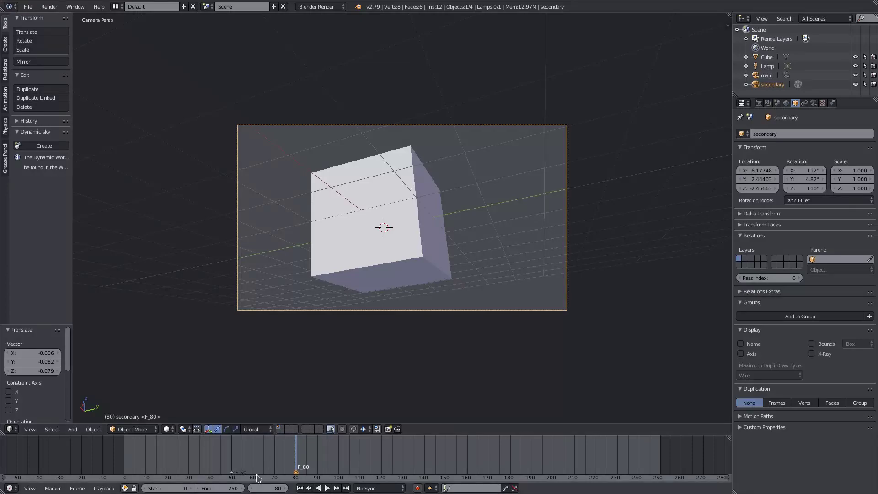
left_click(300, 488)
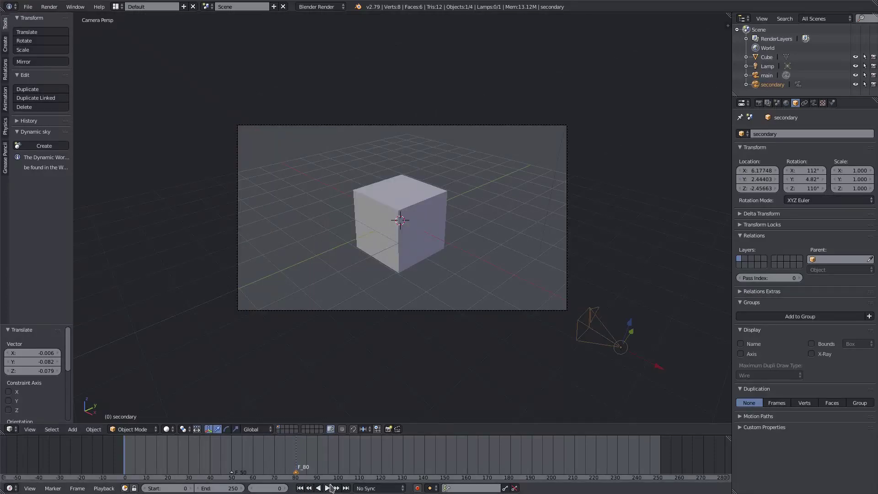
left_click(333, 488)
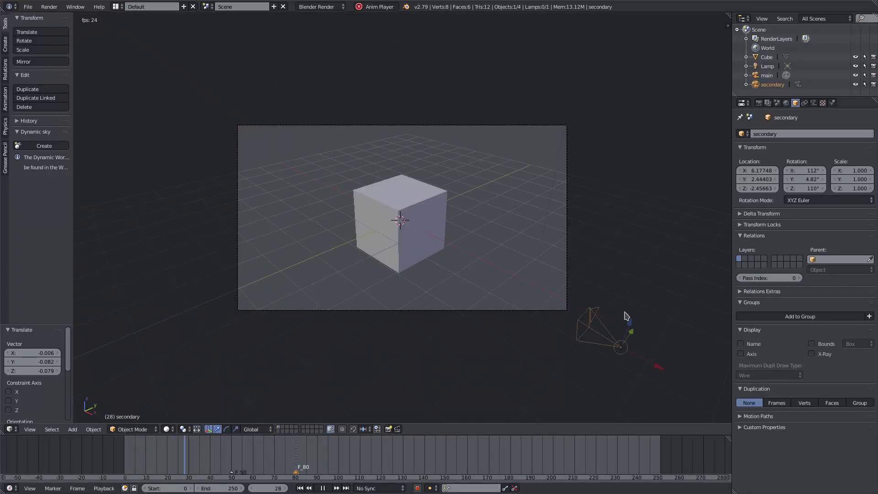
Stop playback and duplicate the main camera as main.001 beside the cube.
left_click(322, 488)
left_click_drag(192, 453, 204, 452)
key("KP_0")
right_click(455, 224)
middle_click_drag(455, 224, 514, 232)
key("shift+d")
left_click(508, 242)
Rotate main.001 to about 65.5°, -21.1°, 10.4° and return to frame 0.
key("r")
key("r")
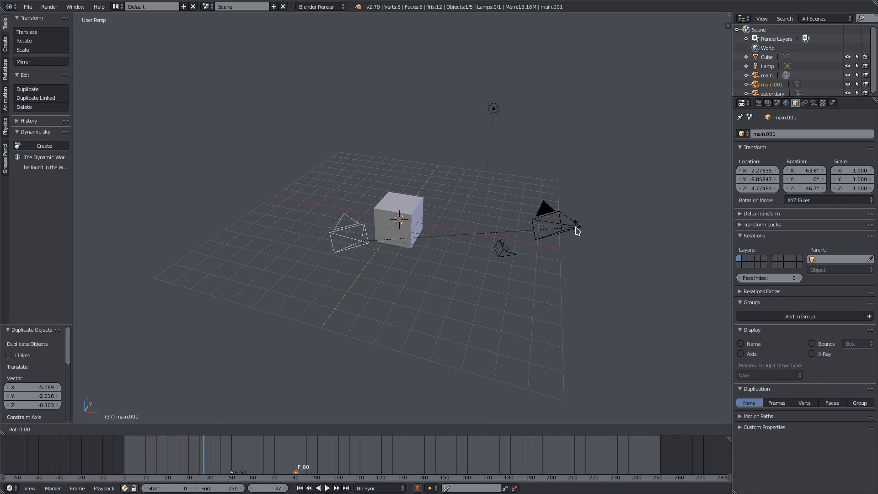
left_click(528, 245)
middle_click_drag(528, 244, 520, 246)
left_click_drag(215, 455, 125, 453)
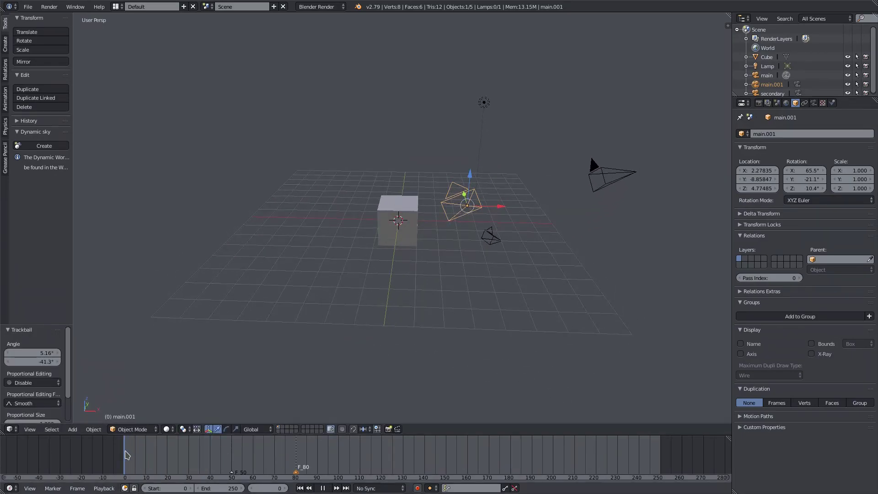
scroll(480, 217, "up", 1)
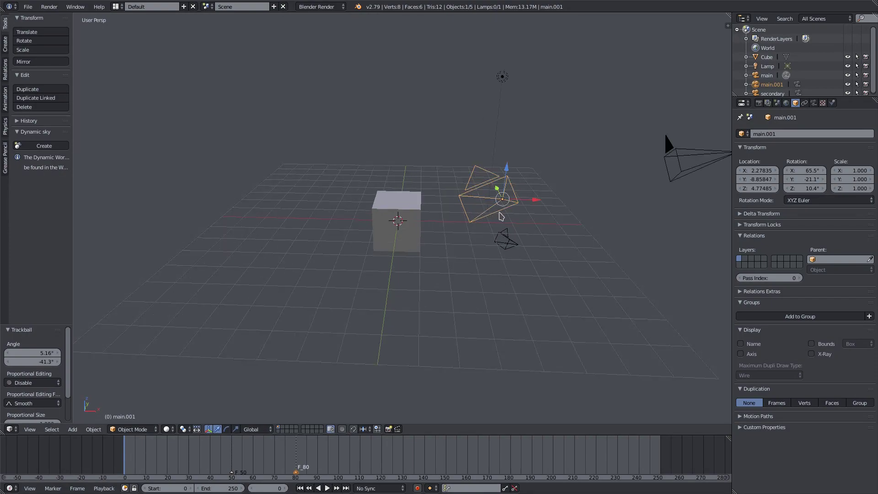
key("m")
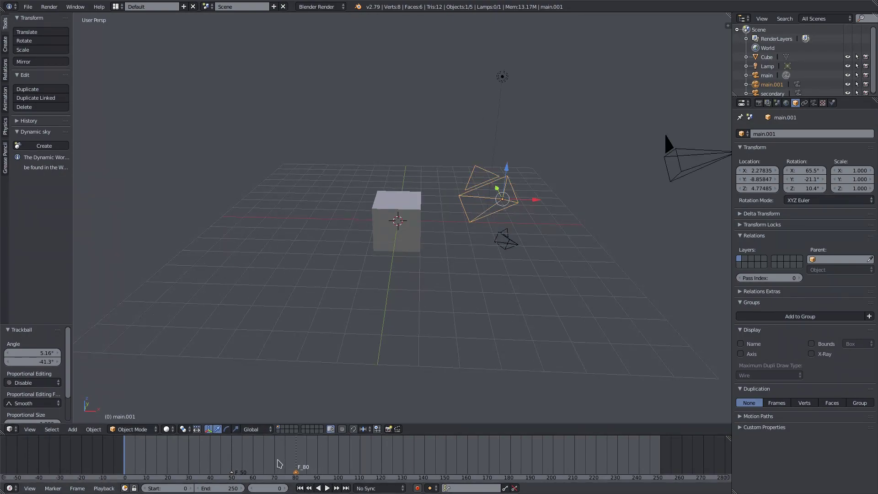
Add the F_00 marker at frame 0 and bind the new camera to it.
key("m")
left_click(30, 488)
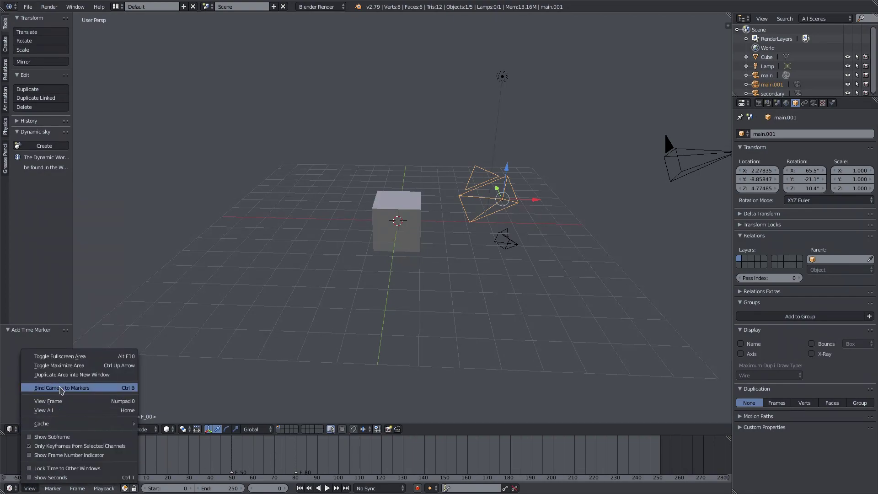
left_click(61, 387)
Rename the new camera to 'thirdary'.
left_click(783, 133)
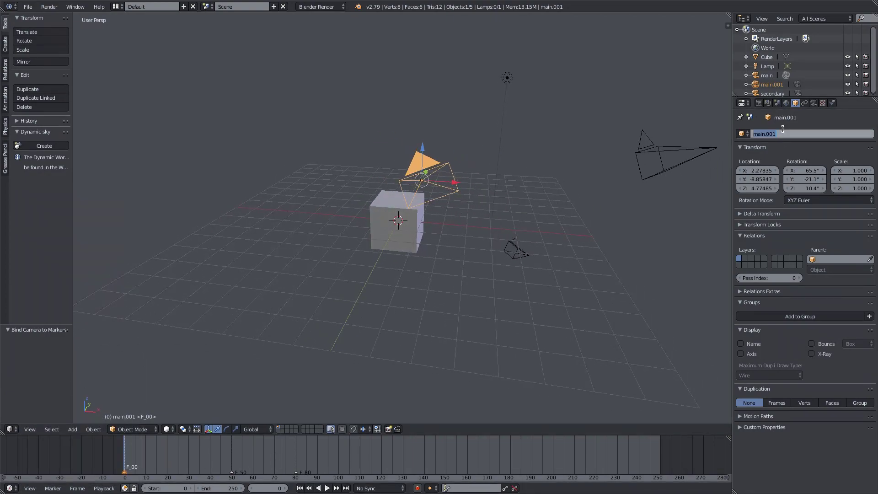
type("thirdary")
key("Return")
Look through thirdary and move it to about 1.01, -9.14, 4.16.
key("KP_0")
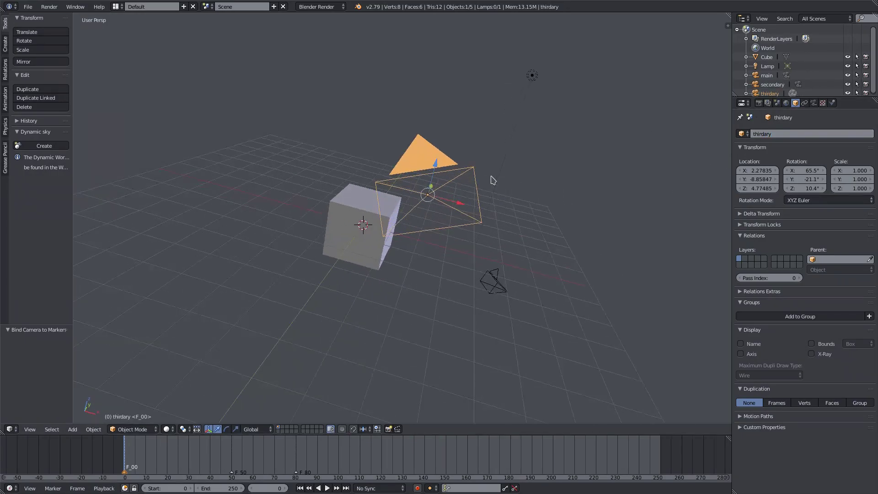
key("g")
left_click(459, 281)
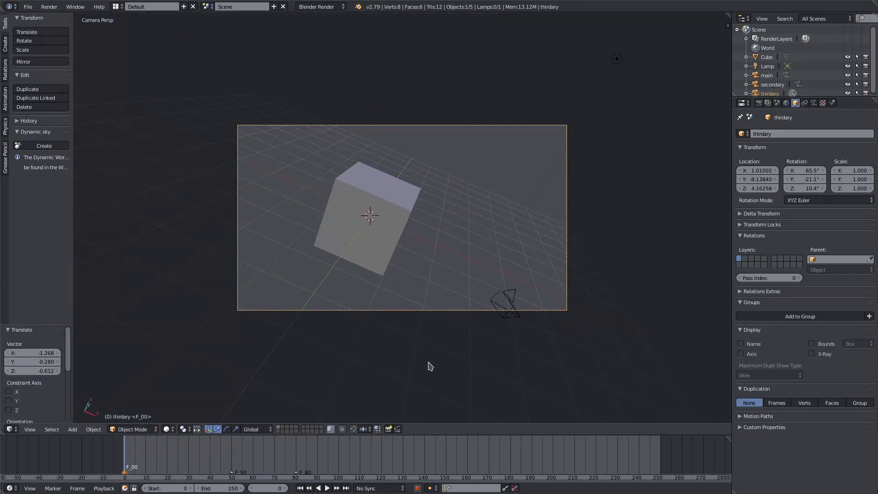
Play the animation several times to review the camera cuts, stopping at frames 44 and 128.
key("alt+a")
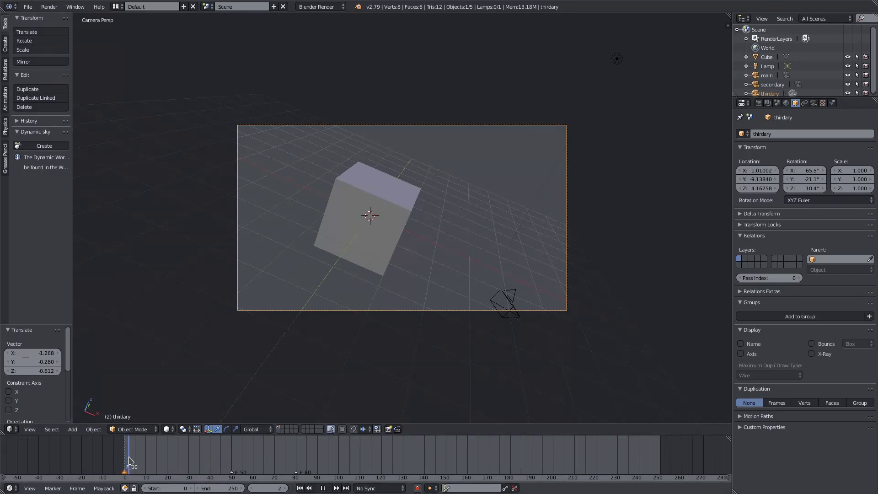
key("alt+a")
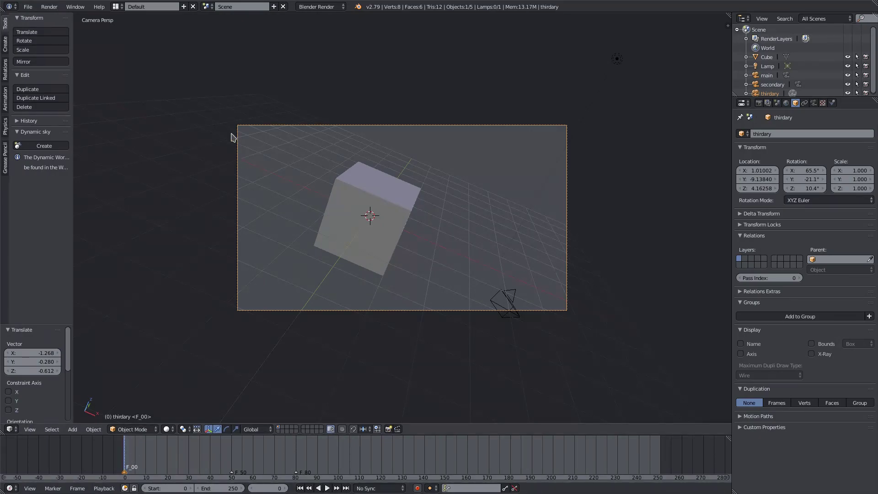
key("alt+a")
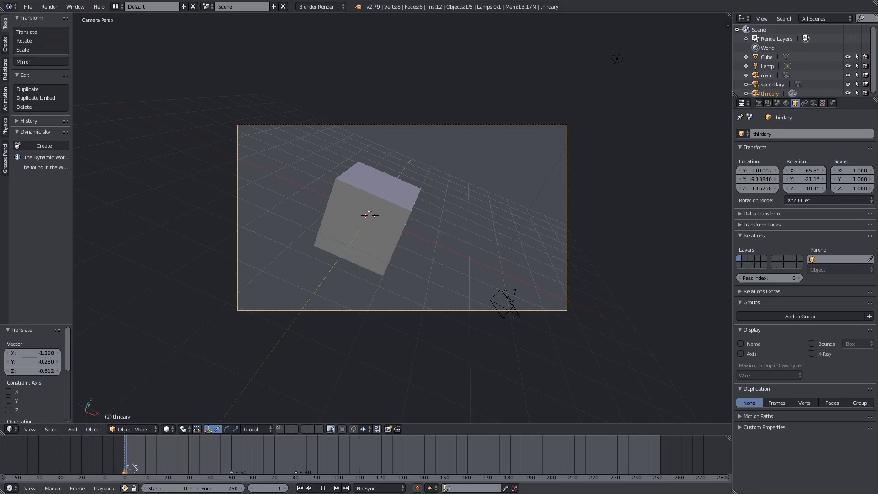
key("alt+a")
left_click(300, 488)
left_click(328, 488)
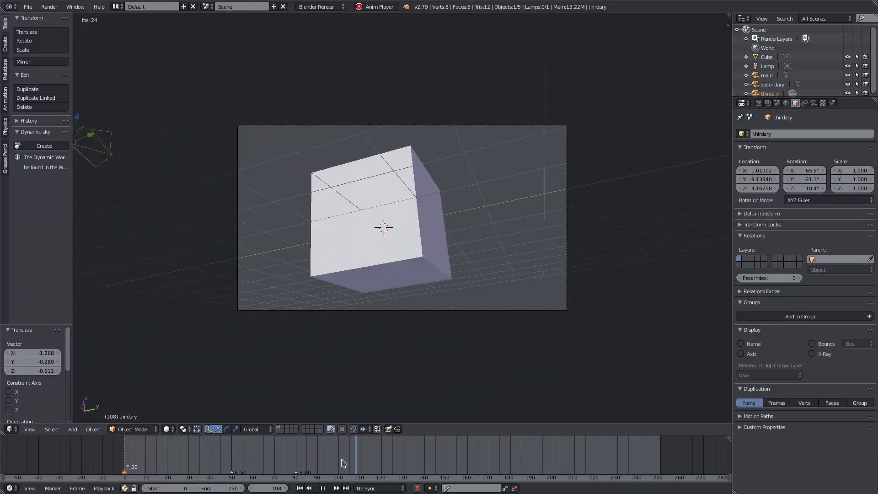
key("alt+a")
Scrub back to frame 44, then return to frame 0 and leave the camera view.
left_click_drag(262, 469, 209, 460)
key("Escape")
key("KP_0")
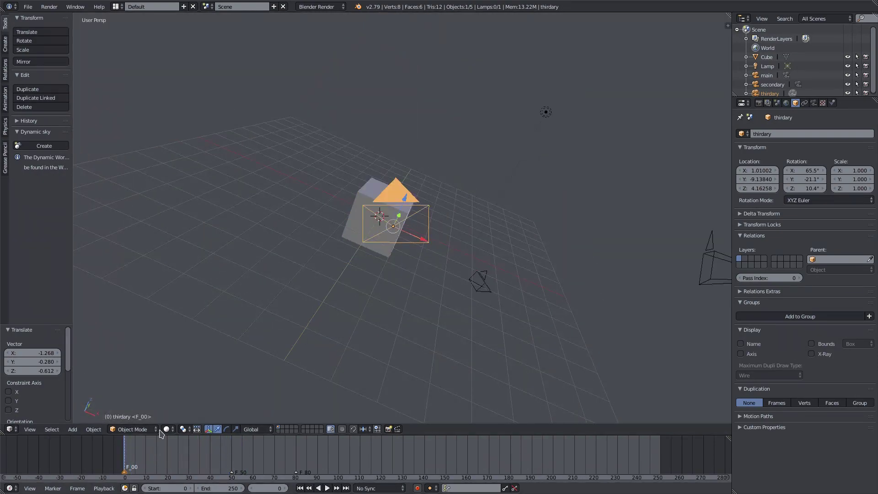
Keyframe the thirdary camera's location at frame 0, then move it and key it at frame 51.
key("i")
left_click(426, 223)
left_click(234, 464)
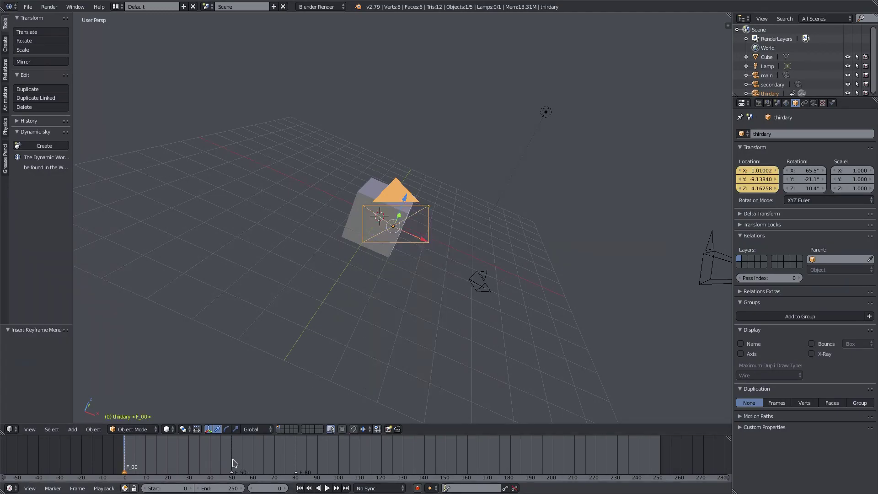
key("i")
left_click(415, 254)
key("g")
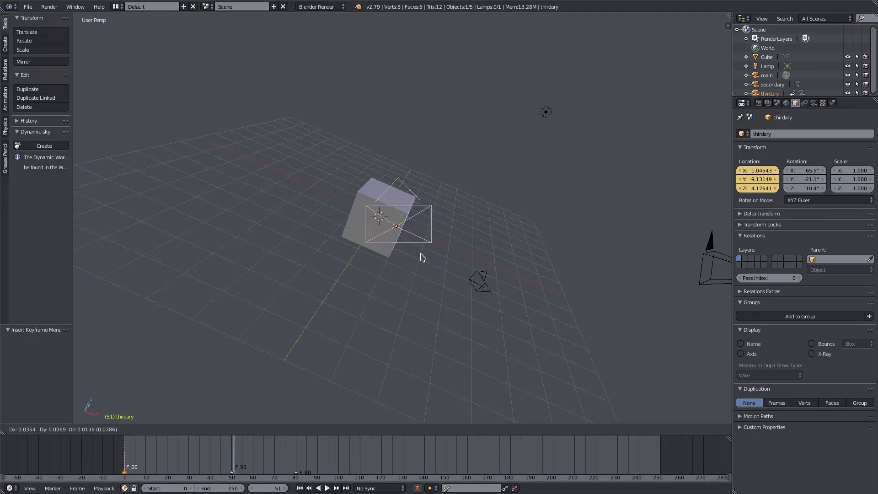
left_click(432, 258)
key("i")
left_click(433, 258)
Select the main camera and keyframe its location at frame 48.
right_click(702, 259)
middle_click_drag(702, 260, 640, 270)
key("Left")
key("Left")
key("Left")
key("i")
left_click(402, 280)
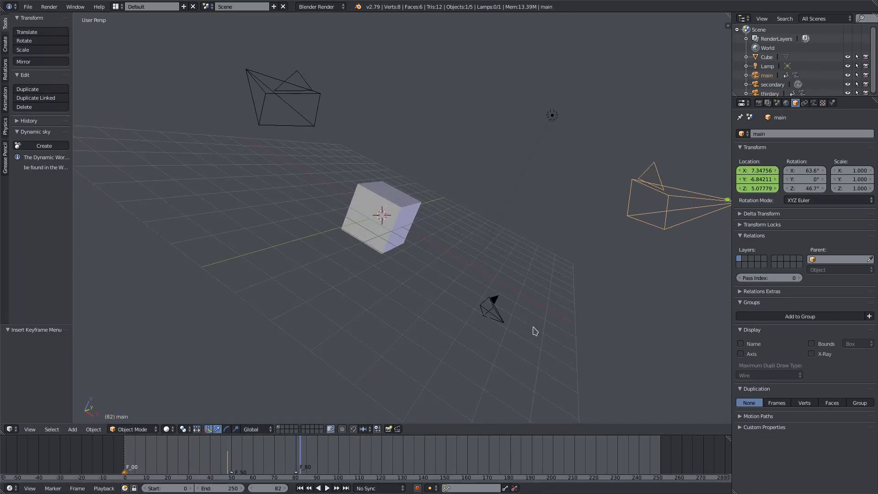
Move the main camera and keyframe its new location.
key("g")
left_click(517, 341)
key("i")
left_click(498, 284)
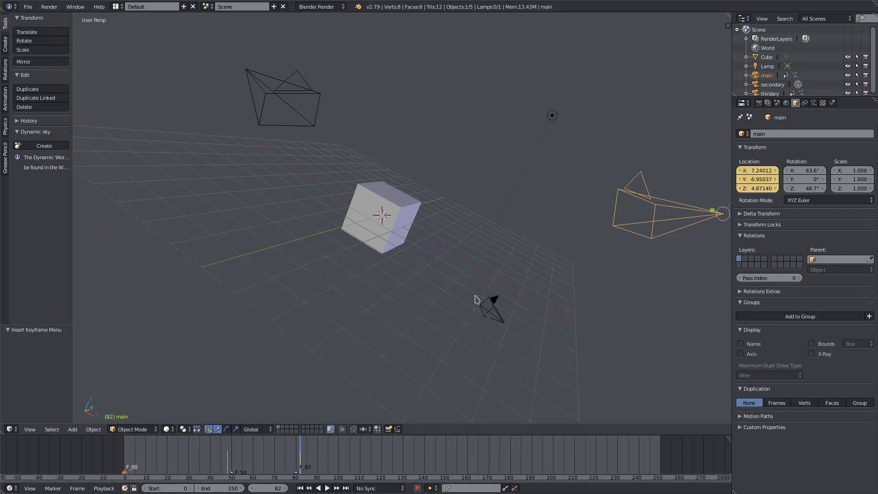
Keyframe the secondary camera's location at frame 78, then shift it left and key it at frame 164.
right_click(492, 306)
left_click(292, 461)
key("i")
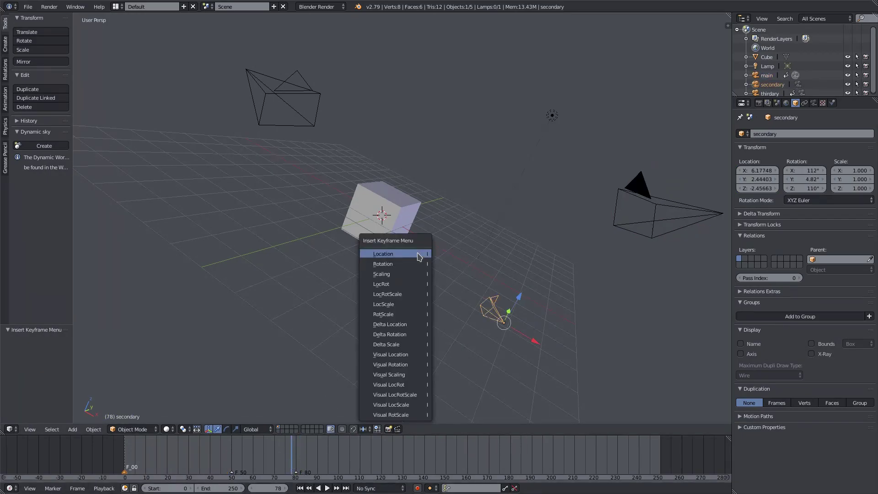
left_click(419, 257)
left_click(474, 458)
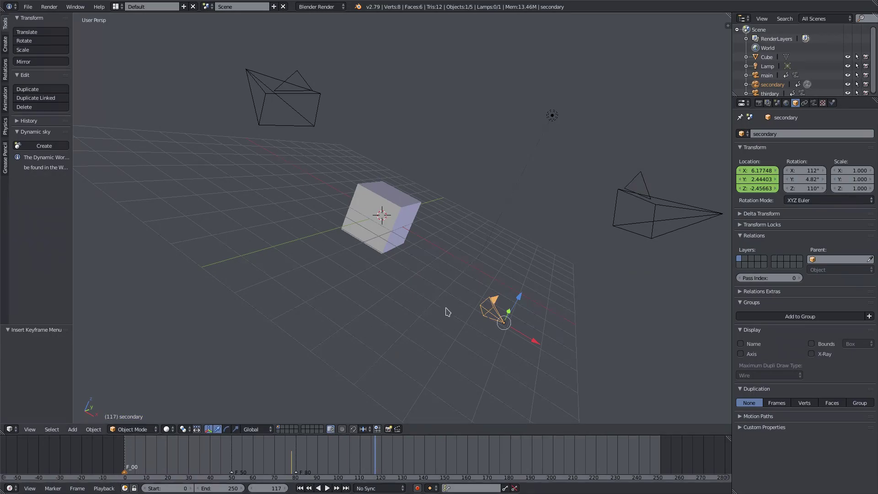
key("i")
left_click(508, 323)
left_click_drag(507, 323, 490, 321)
key("o")
key("i")
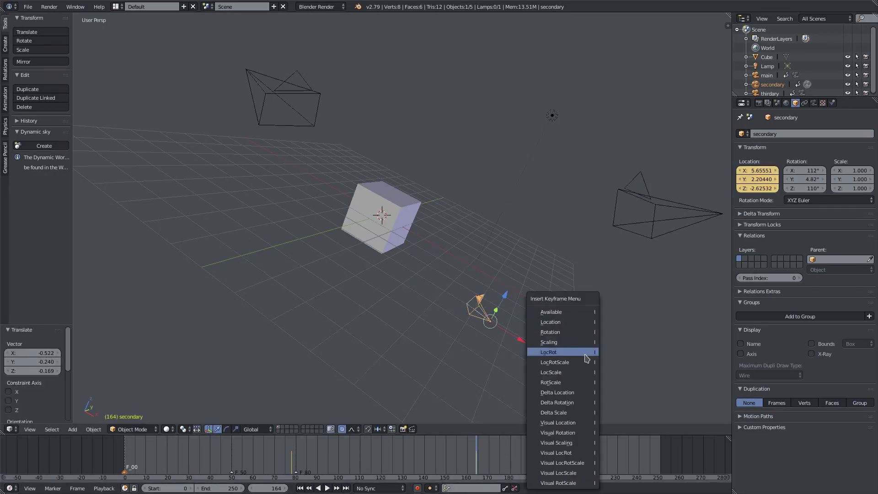
left_click(587, 323)
key("o")
Preview the animation through the active camera and set the end frame to 165.
key("KP_0")
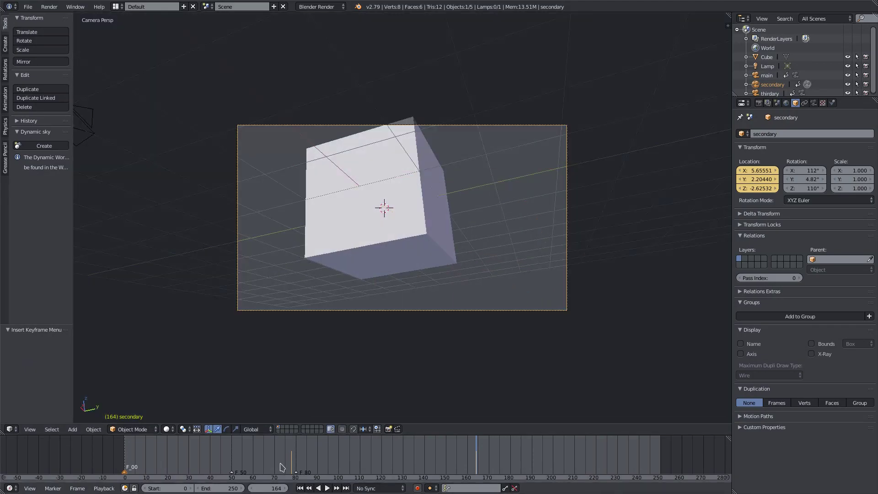
left_click(301, 488)
left_click(327, 489)
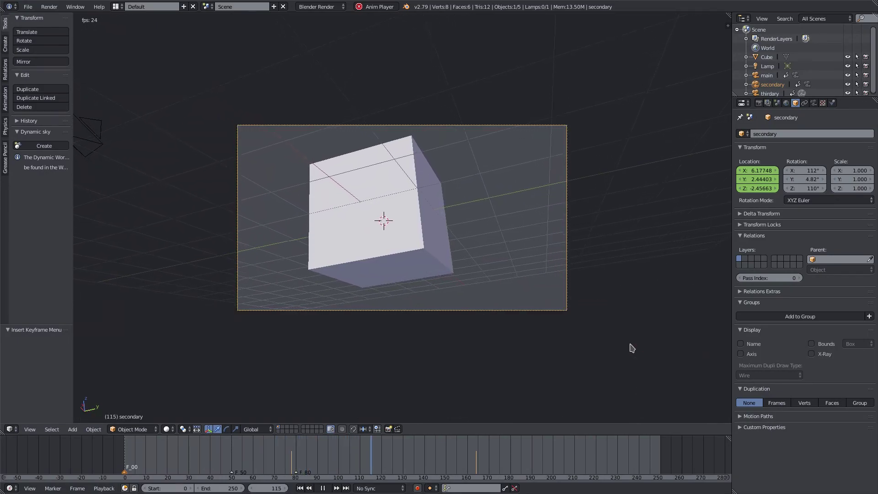
left_click_drag(220, 489, 197, 489)
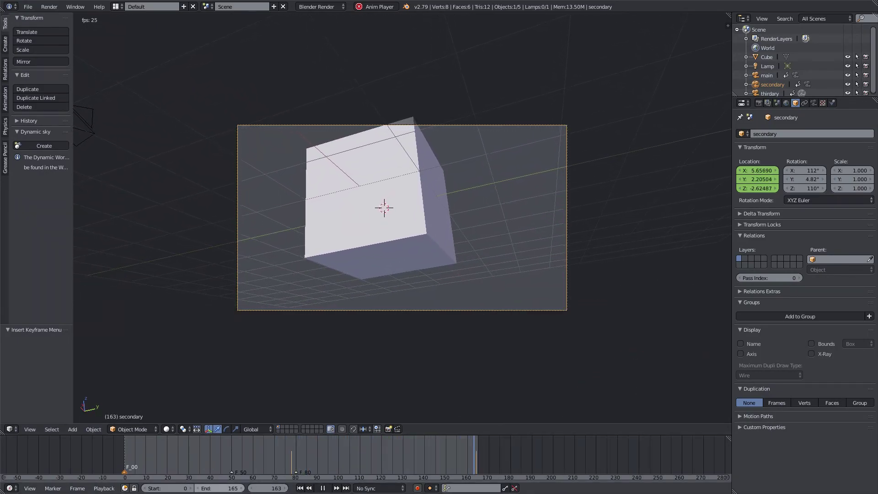